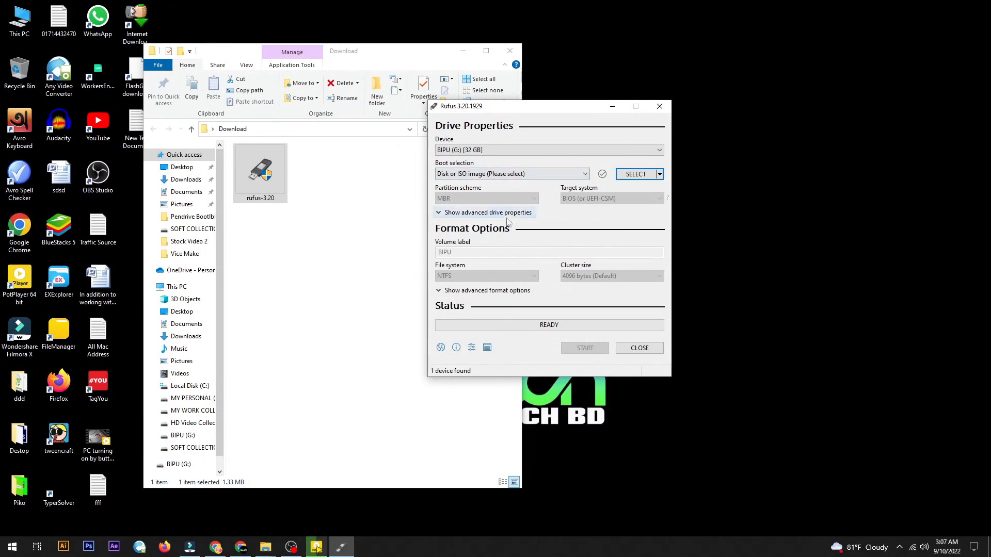
Review the format options of the removable G: drive in File Explorer, and close them without formatting.
{"action": "left_click", "coordinate": [463, 51]}
{"action": "double_click", "coordinate": [17, 33]}
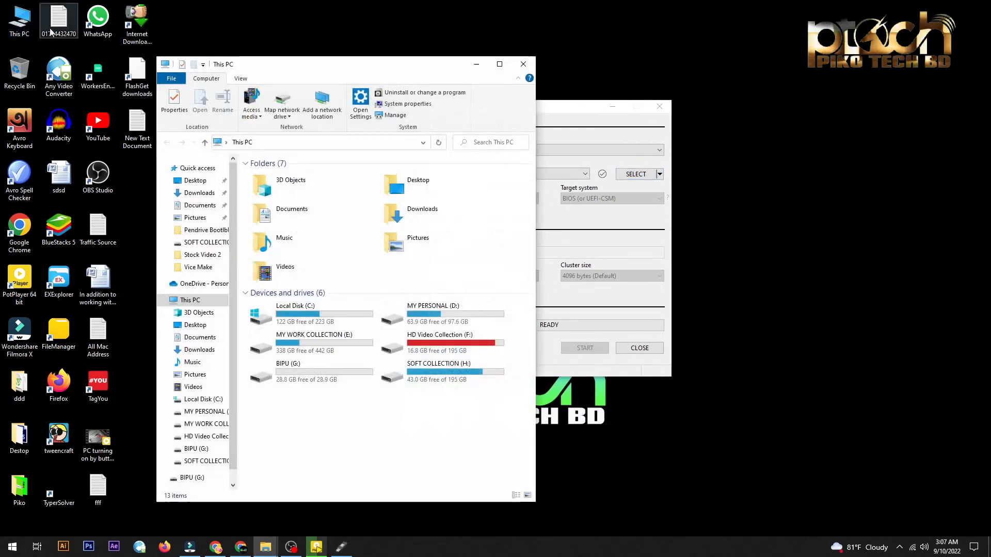
{"action": "left_click", "coordinate": [501, 57]}
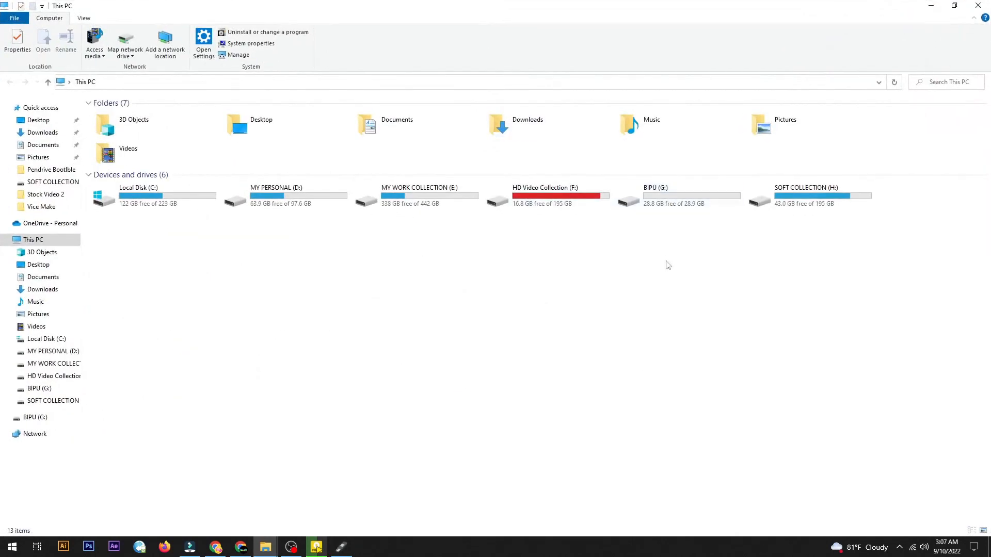
{"action": "right_click", "coordinate": [654, 193]}
{"action": "left_click", "coordinate": [684, 334]}
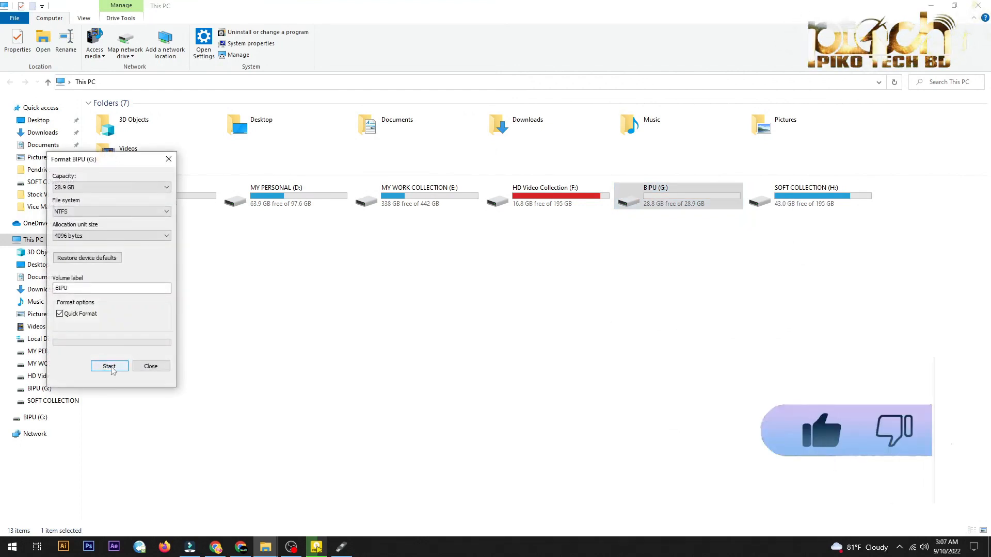
{"action": "left_click", "coordinate": [150, 366]}
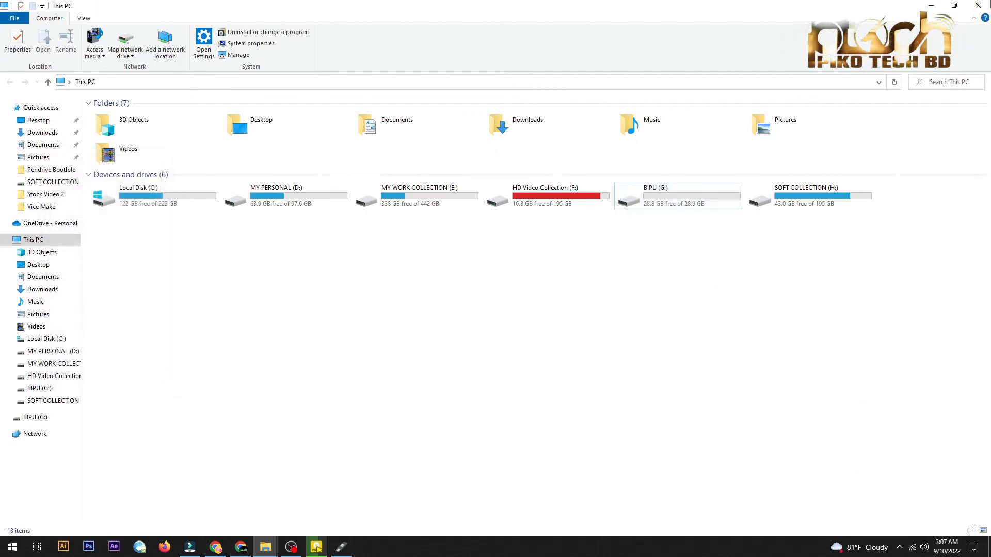
{"action": "left_click", "coordinate": [978, 5]}
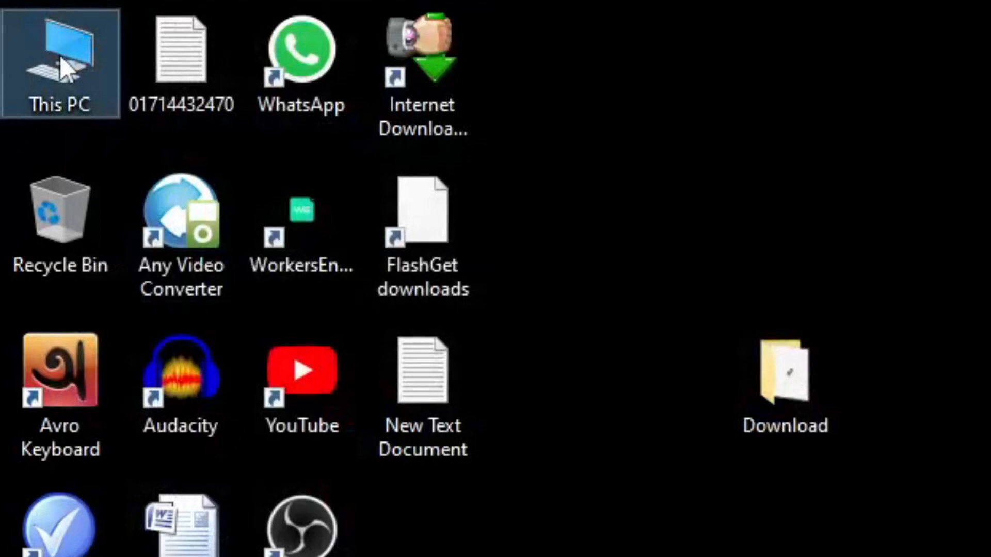
Open Disk Management in Computer Management and bring the removable Disk 2 into view.
{"action": "right_click", "coordinate": [21, 21]}
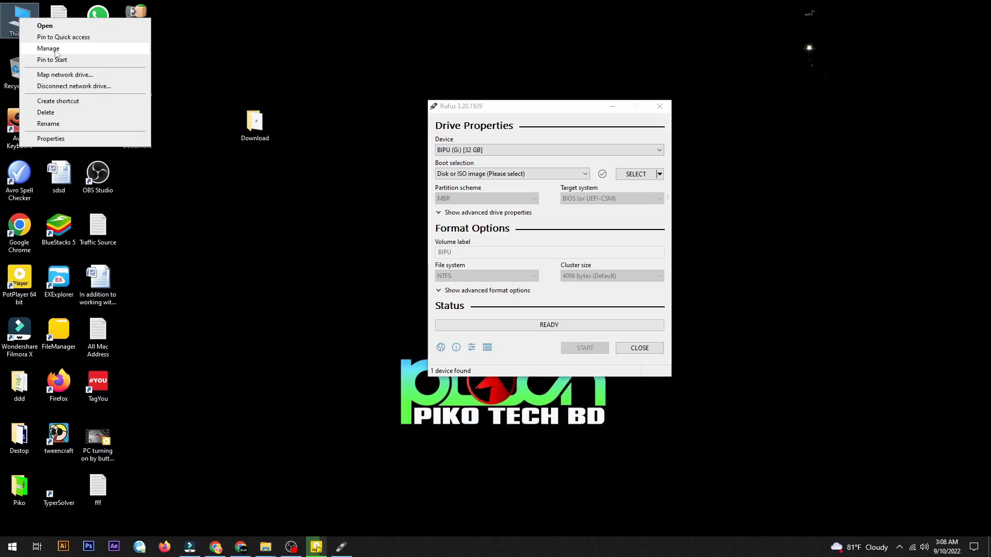
{"action": "left_click", "coordinate": [55, 53]}
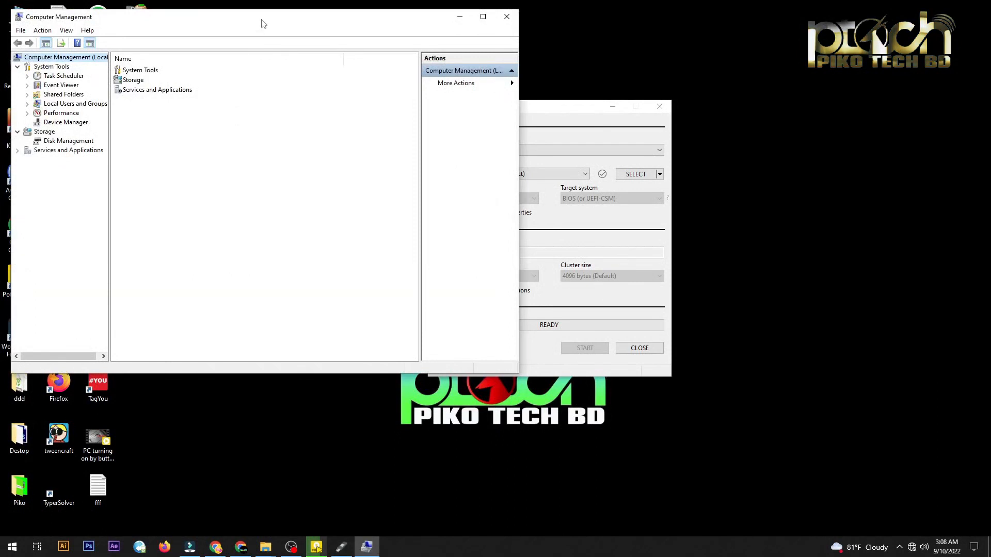
{"action": "left_click_drag", "start_coordinate": [262, 26], "coordinate": [403, 65]}
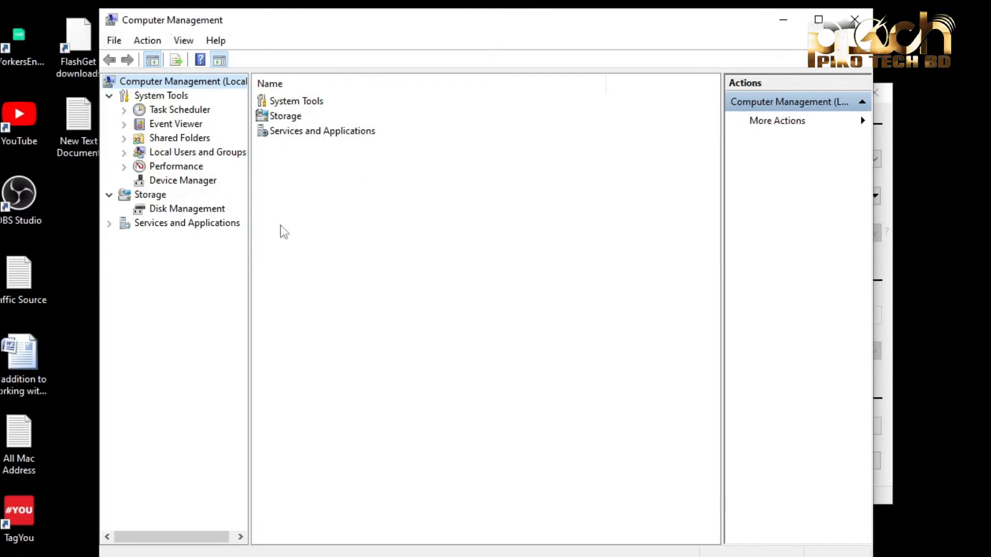
{"action": "left_click", "coordinate": [155, 212]}
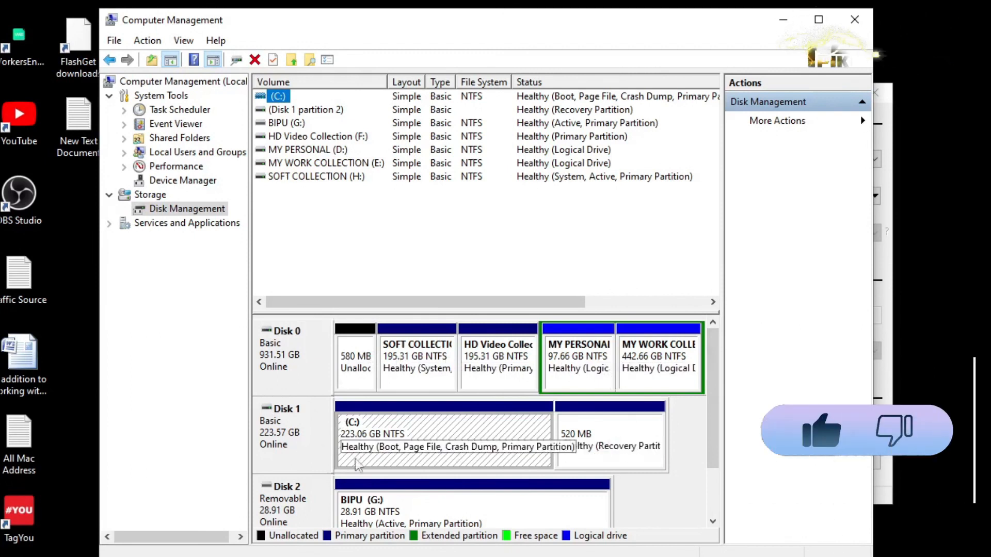
{"action": "left_click", "coordinate": [711, 412]}
{"action": "left_click_drag", "start_coordinate": [712, 415], "coordinate": [712, 458]}
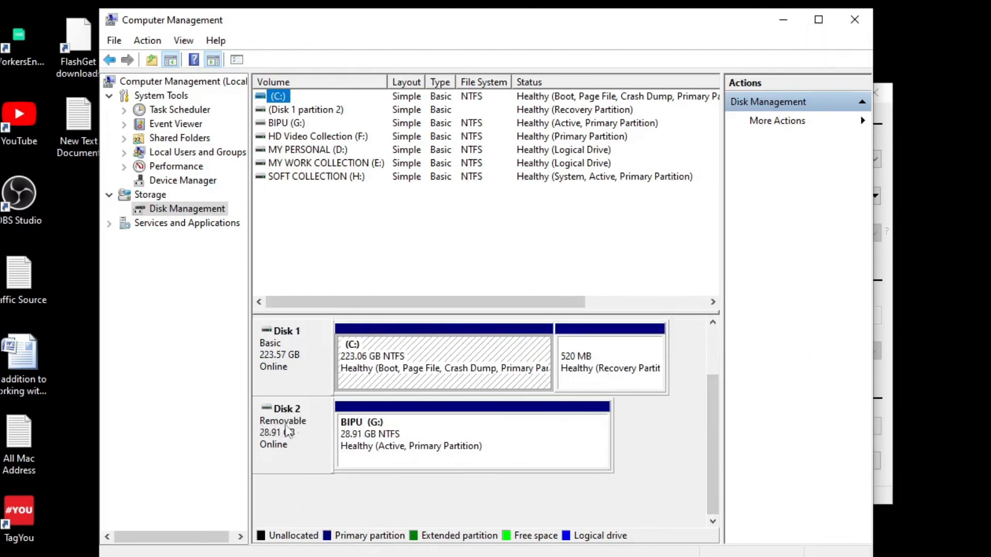
Quick-format the G: volume on Disk 2 as NTFS with the default allocation unit size, accepting the data loss.
{"action": "right_click", "coordinate": [437, 429]}
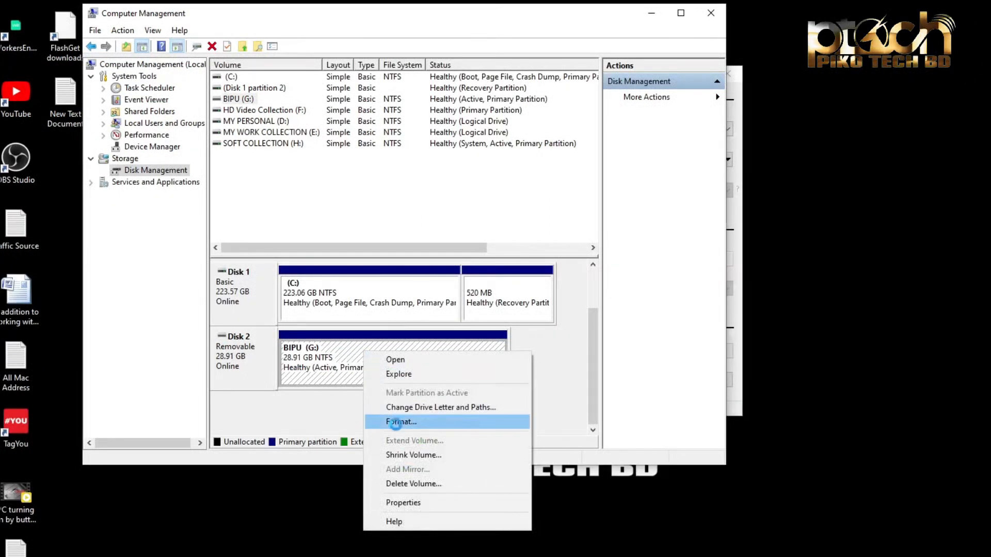
{"action": "left_click", "coordinate": [395, 422]}
{"action": "left_click_drag", "start_coordinate": [538, 253], "coordinate": [524, 253]}
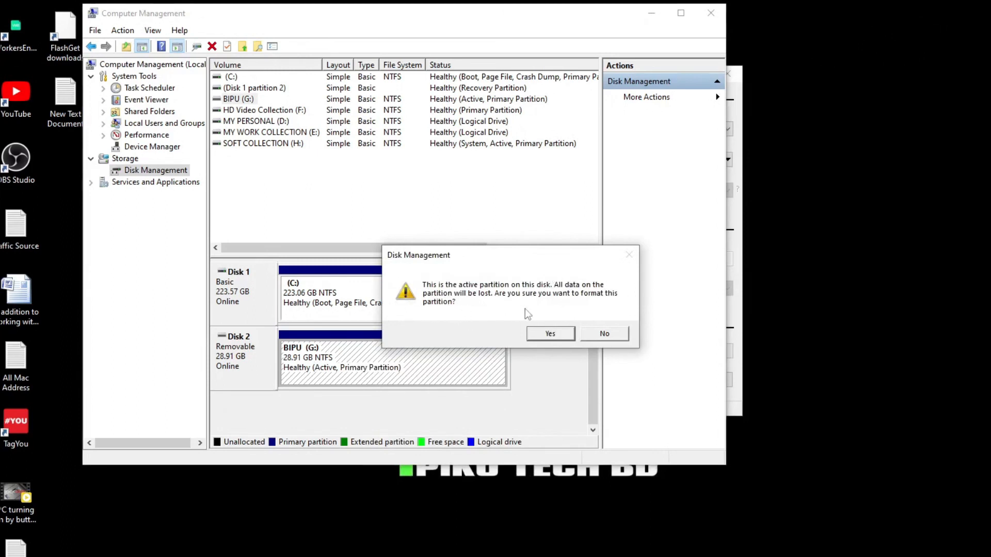
{"action": "left_click", "coordinate": [550, 334]}
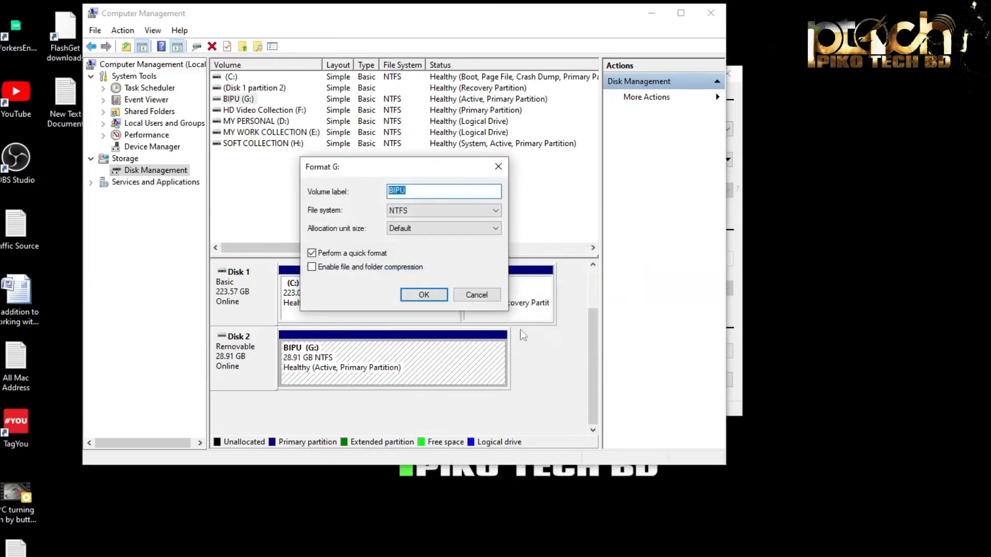
{"action": "left_click_drag", "start_coordinate": [432, 177], "coordinate": [454, 201]}
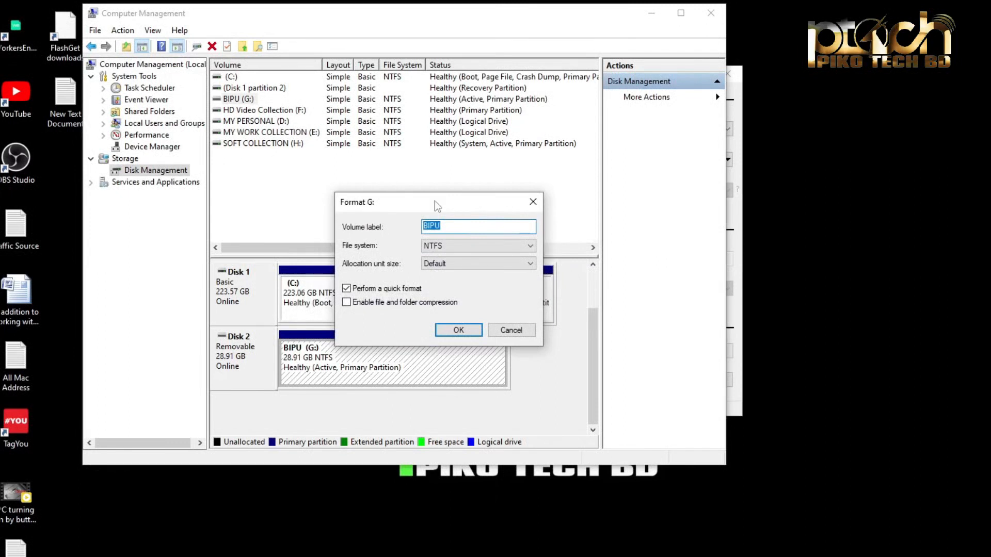
{"action": "left_click", "coordinate": [453, 332]}
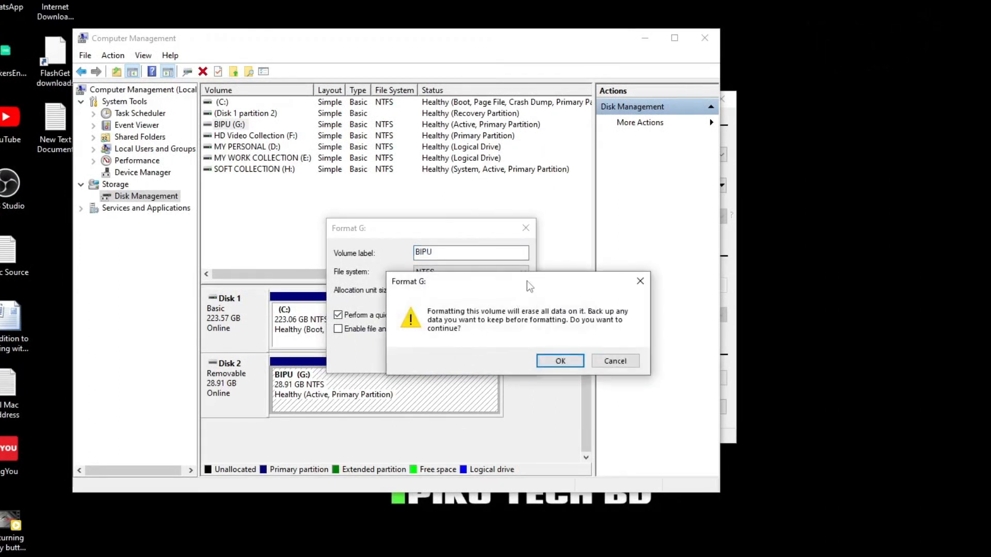
{"action": "left_click_drag", "start_coordinate": [528, 281], "coordinate": [473, 259]}
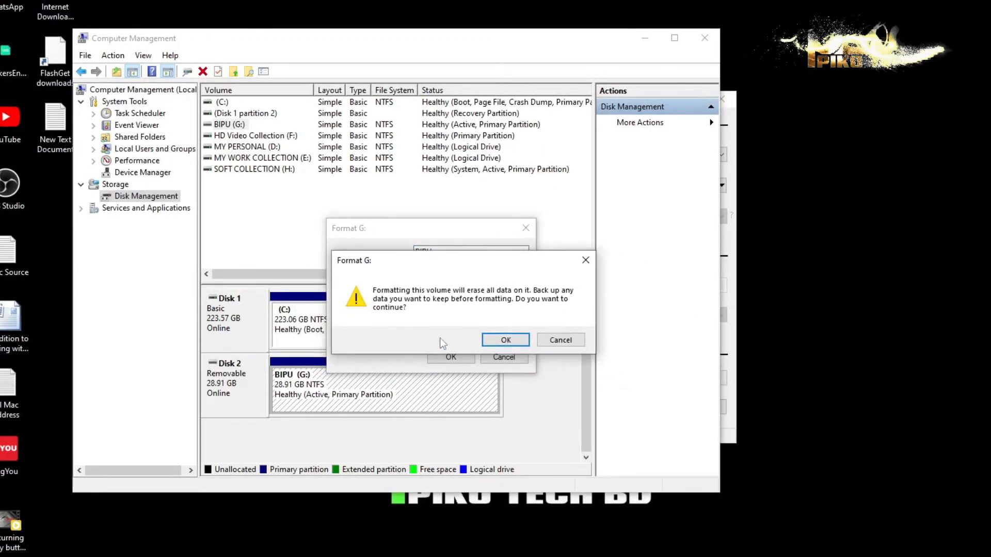
{"action": "left_click", "coordinate": [497, 341]}
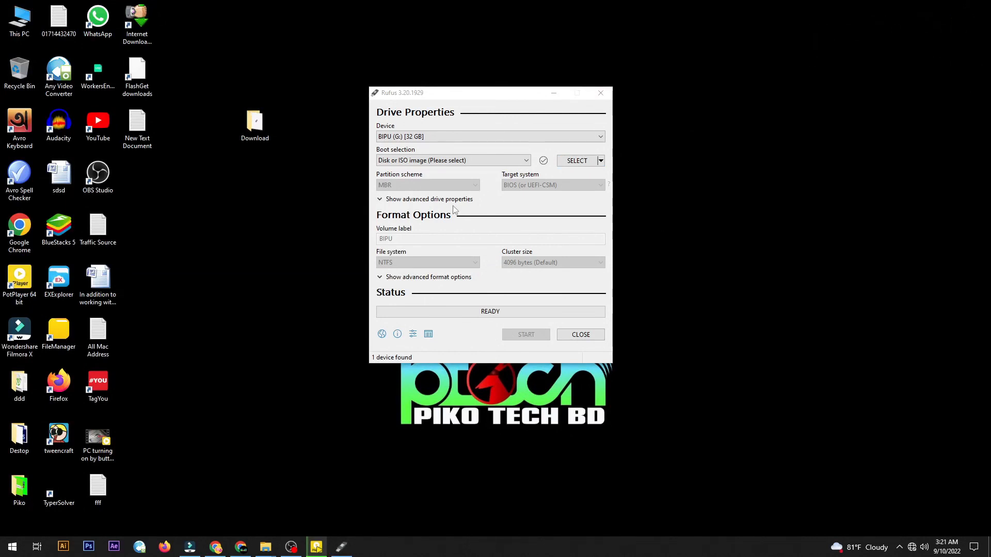
In Rufus, load the Windows 7 SP1 Ultimate (64 Bit) image as the boot selection and set the partition scheme to GPT.
{"action": "left_click", "coordinate": [593, 162]}
{"action": "left_click", "coordinate": [520, 197]}
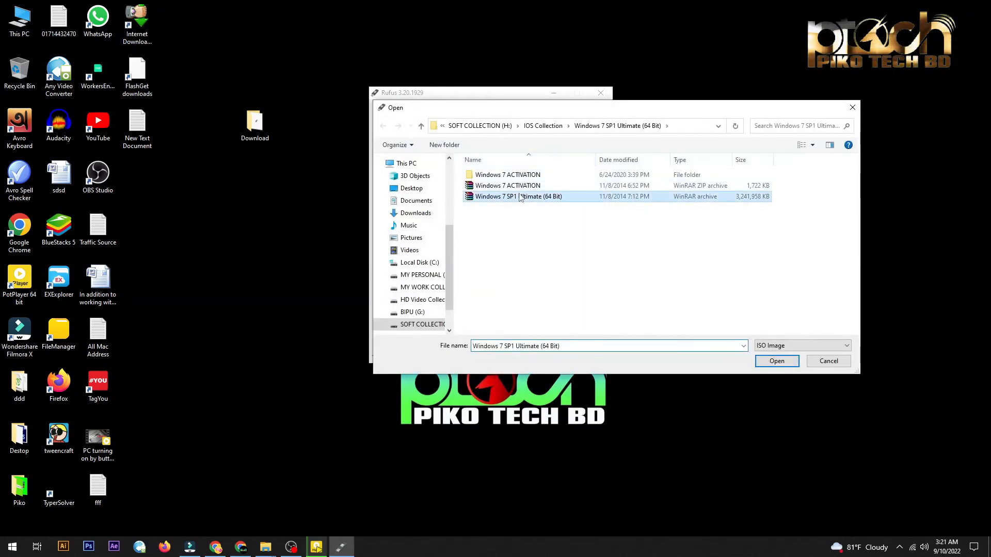
{"action": "double_click", "coordinate": [521, 197]}
{"action": "left_click", "coordinate": [413, 209]}
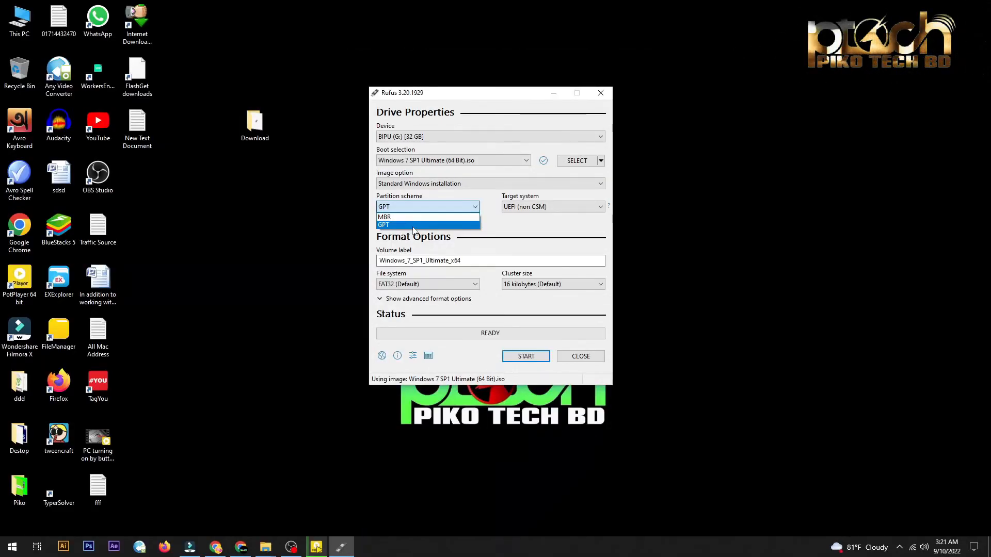
{"action": "left_click", "coordinate": [413, 226]}
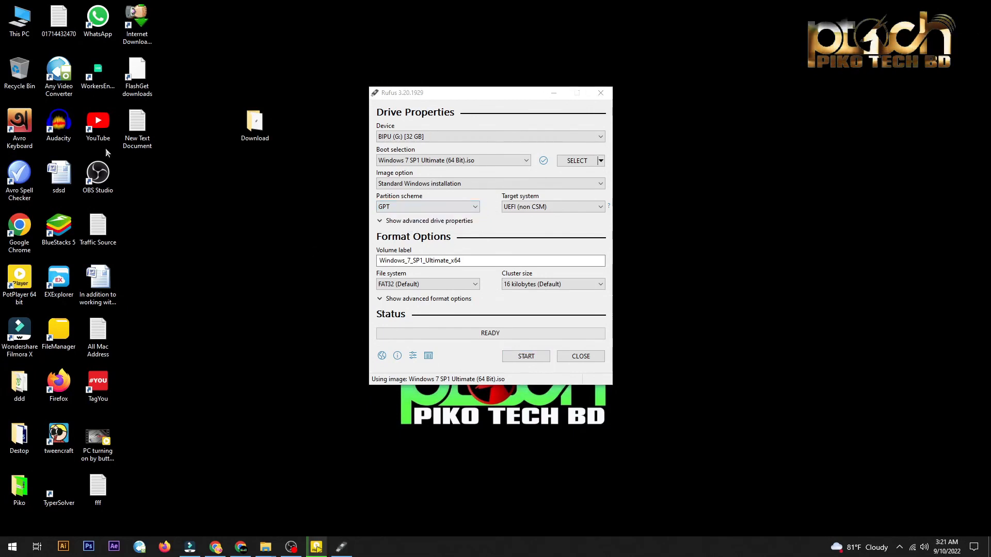
Reopen Disk Management in Computer Management to look over the computer's internal disks.
{"action": "left_click", "coordinate": [19, 22]}
{"action": "right_click", "coordinate": [19, 21]}
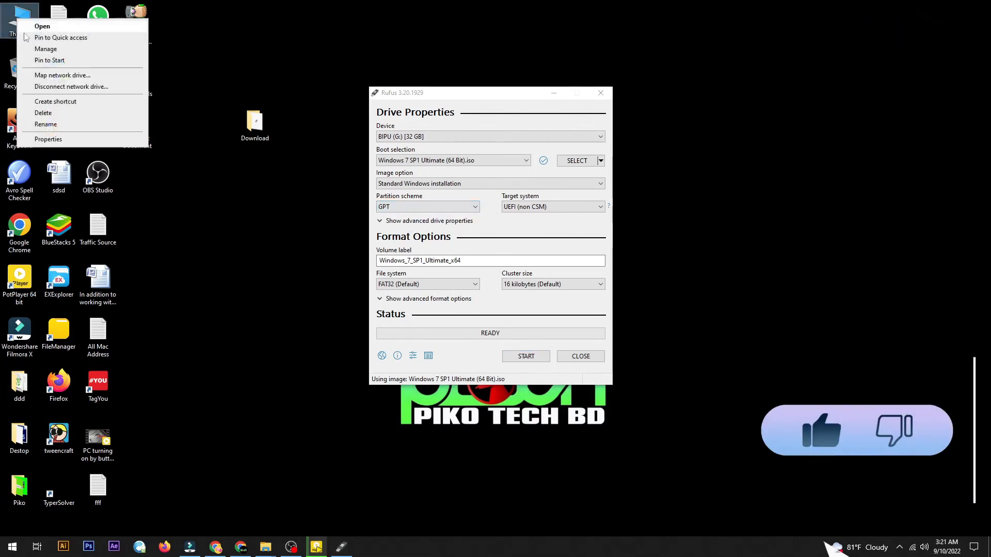
{"action": "left_click", "coordinate": [43, 50]}
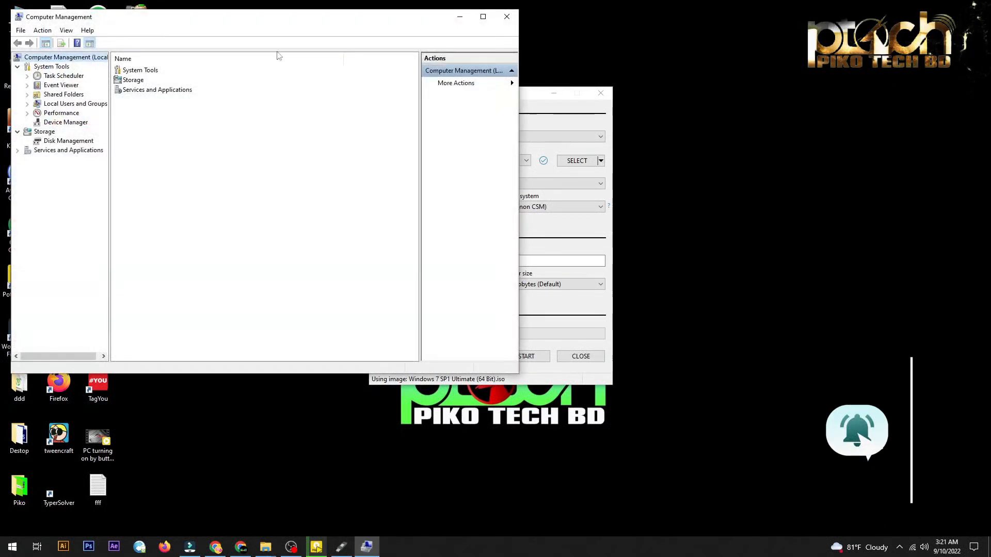
{"action": "left_click_drag", "start_coordinate": [276, 25], "coordinate": [405, 70]}
{"action": "left_click", "coordinate": [204, 191]}
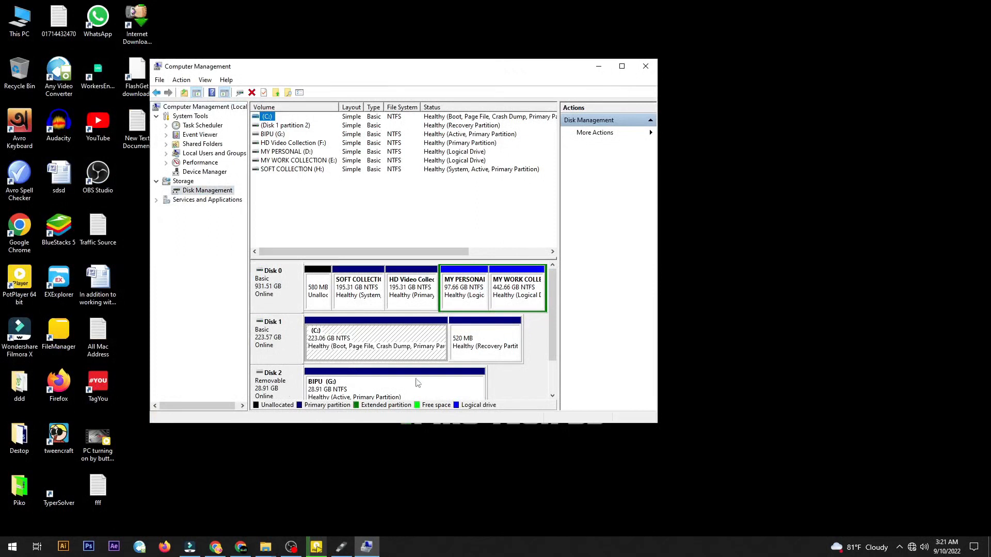
{"action": "mouse_move", "coordinate": [552, 314]}
{"action": "left_mouse_down"}
{"action": "mouse_move", "coordinate": [554, 347]}
{"action": "mouse_move", "coordinate": [560, 309]}
{"action": "left_mouse_up"}
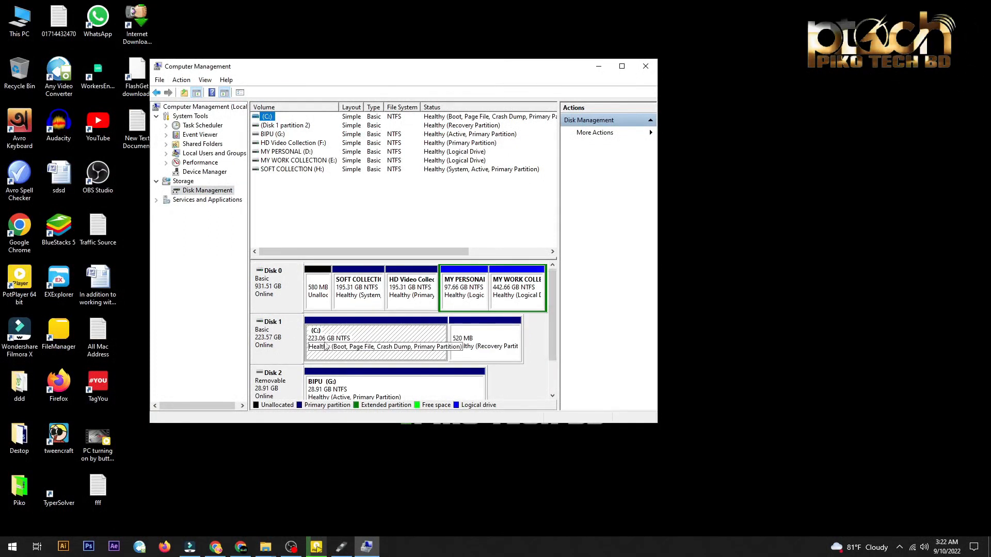
Check the partition style of Disk 1 in its volume properties, and close Computer Management.
{"action": "right_click", "coordinate": [266, 336]}
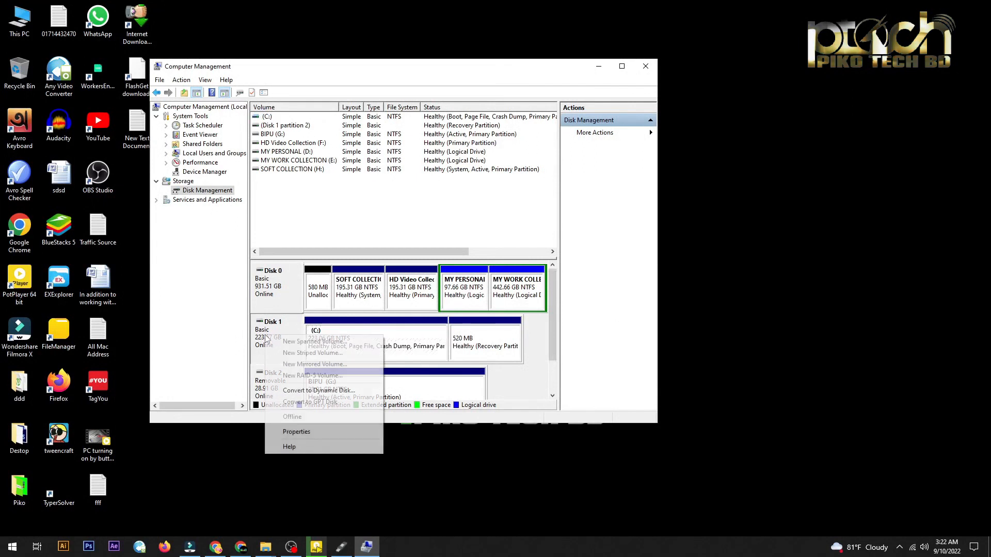
{"action": "left_click", "coordinate": [302, 433]}
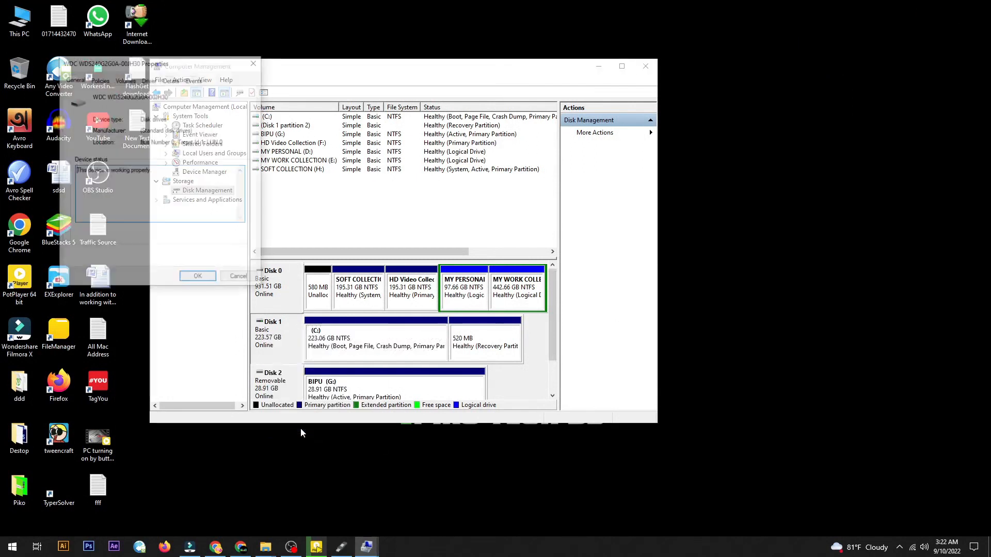
{"action": "left_click_drag", "start_coordinate": [191, 66], "coordinate": [388, 133]}
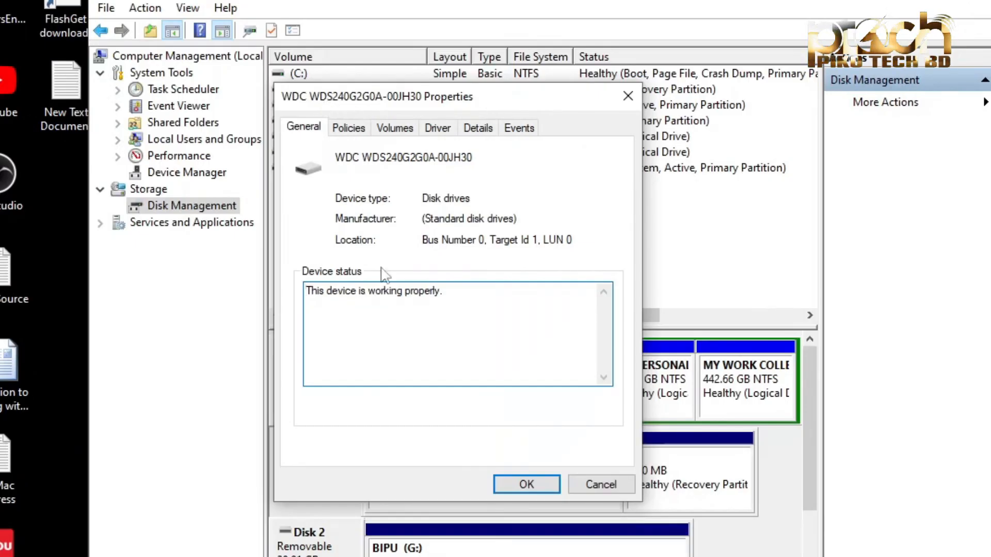
{"action": "left_click", "coordinate": [403, 136]}
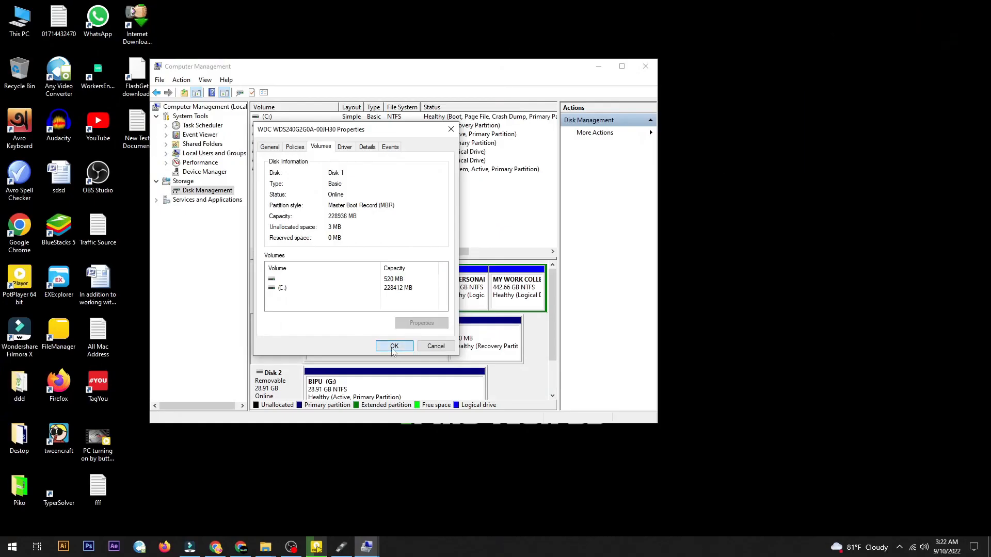
{"action": "left_click", "coordinate": [393, 347]}
{"action": "left_click", "coordinate": [645, 67]}
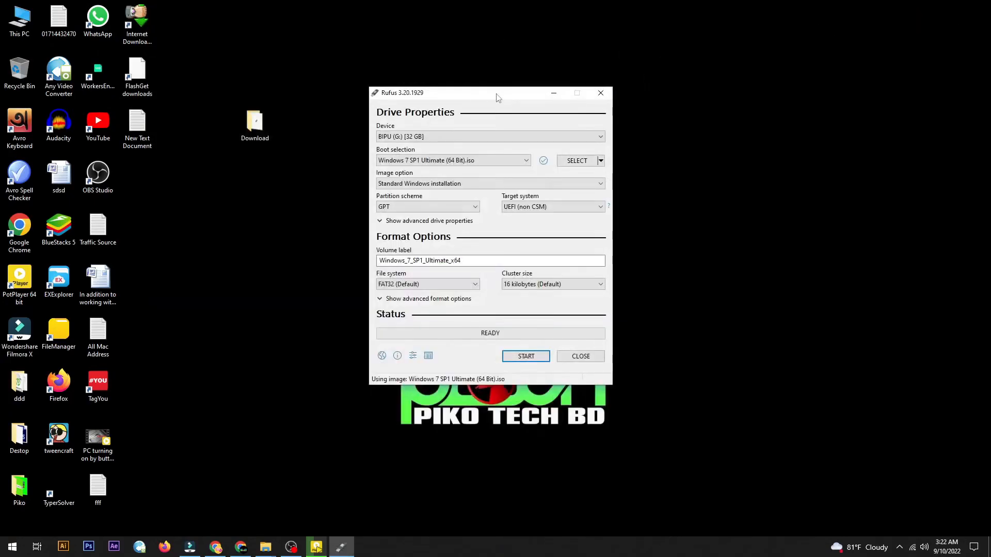
Replace the boot image in Rufus with Win10_1709_English_x64 from the IOS Collection folder.
{"action": "left_click_drag", "start_coordinate": [496, 96], "coordinate": [489, 95]}
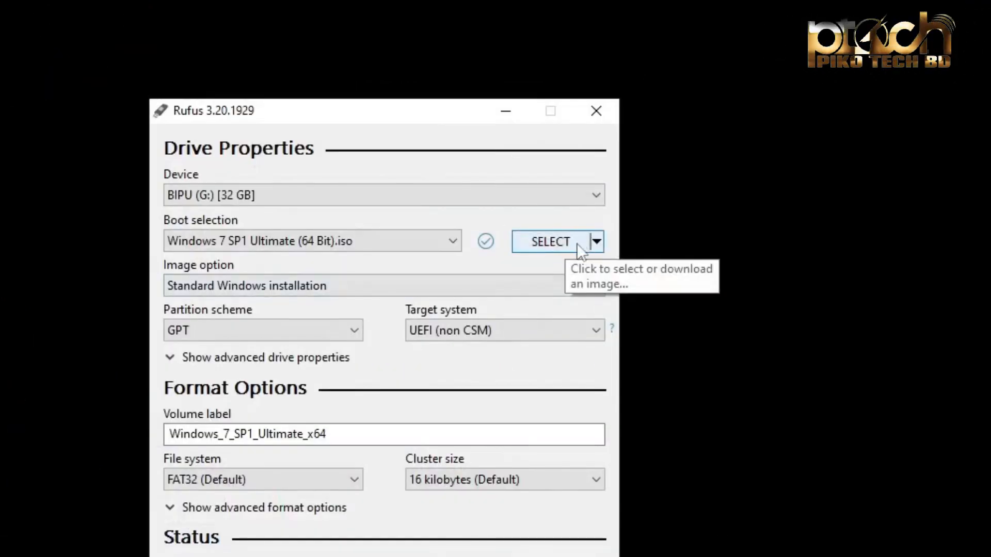
{"action": "left_click", "coordinate": [596, 242]}
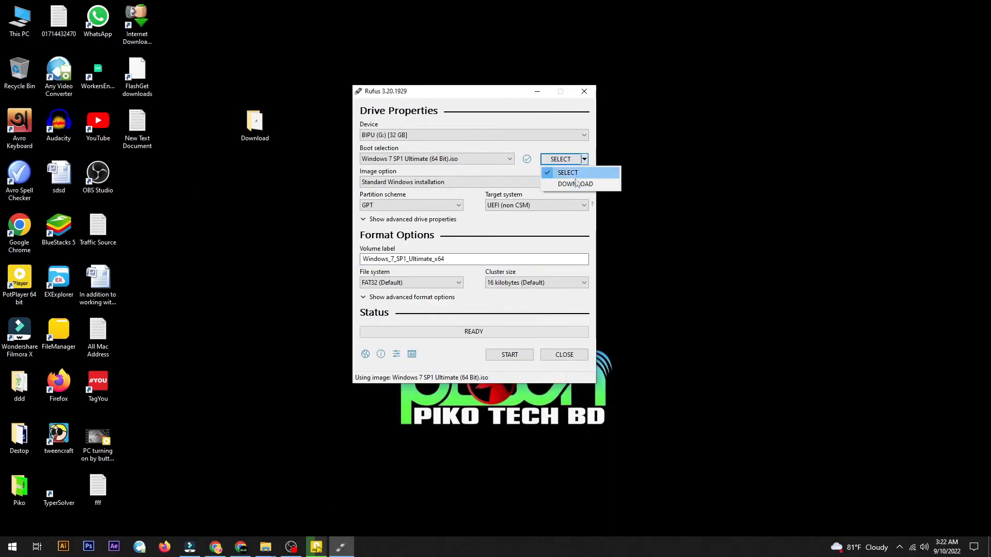
{"action": "left_click", "coordinate": [574, 174]}
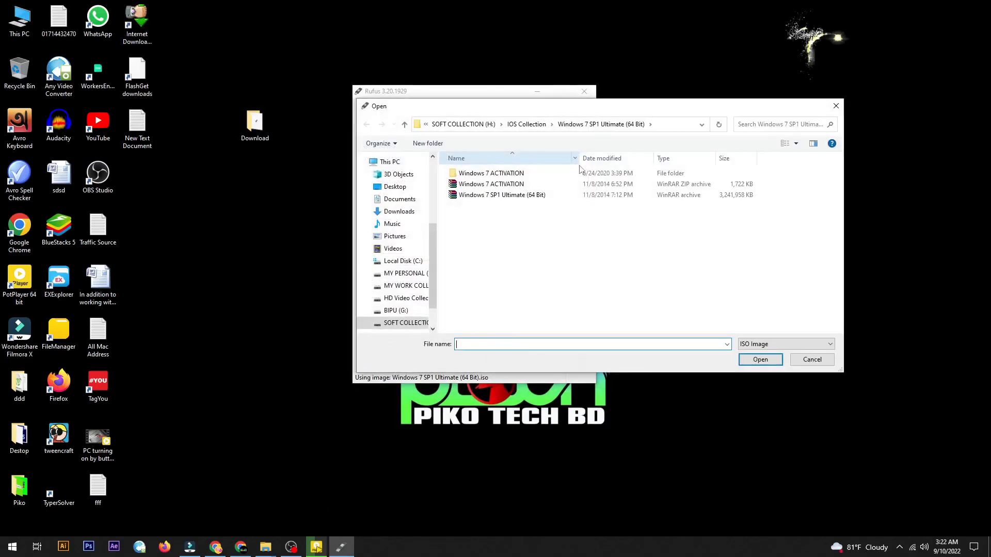
{"action": "left_click", "coordinate": [404, 124]}
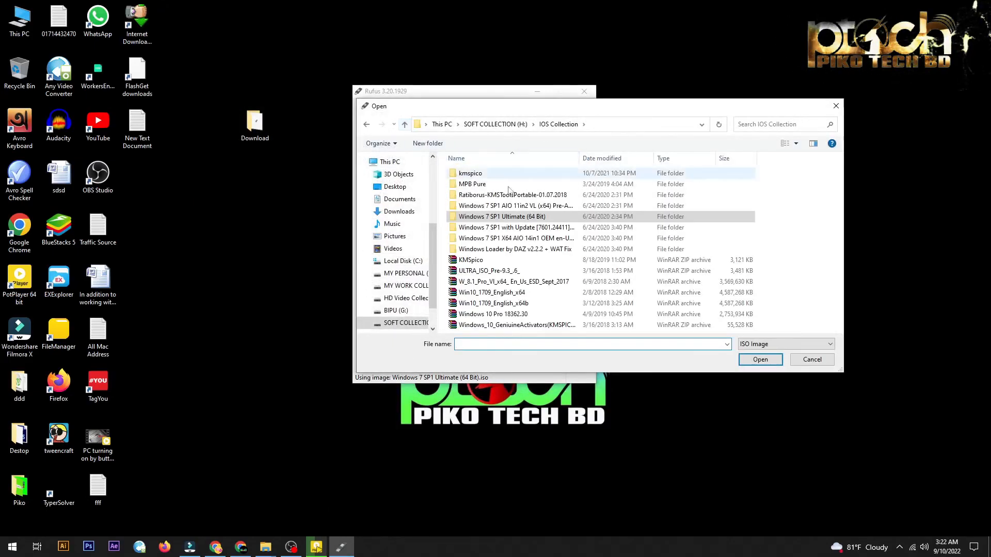
{"action": "left_click", "coordinate": [514, 296]}
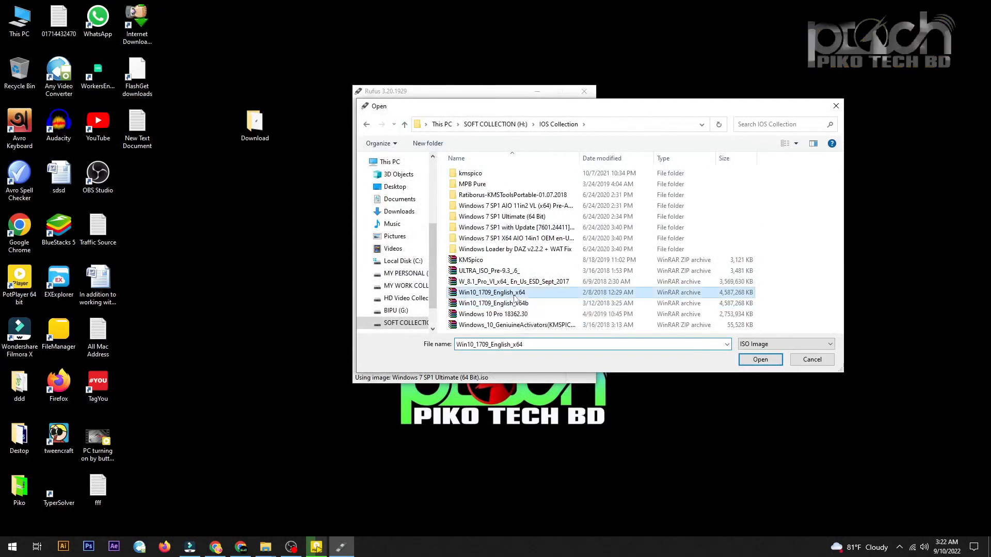
{"action": "left_click", "coordinate": [744, 358]}
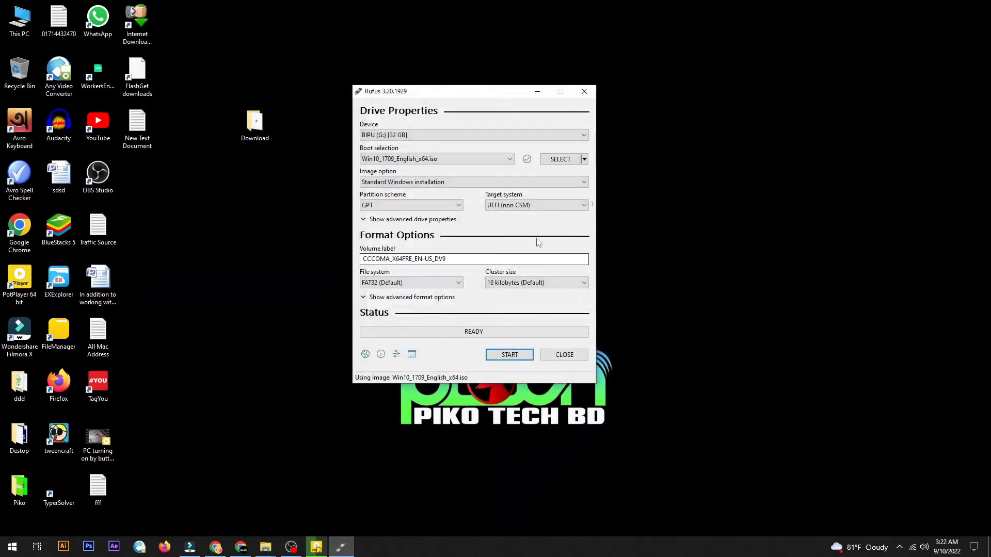
Start writing the Windows 10 image to the 32 GB USB drive without any Windows installation customizations.
{"action": "left_click", "coordinate": [508, 360]}
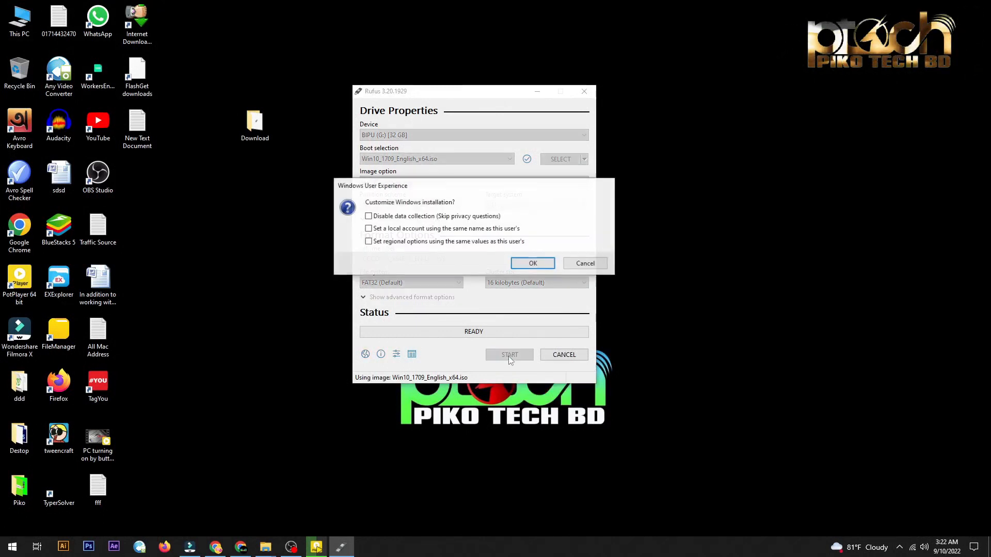
{"action": "left_click", "coordinate": [523, 267]}
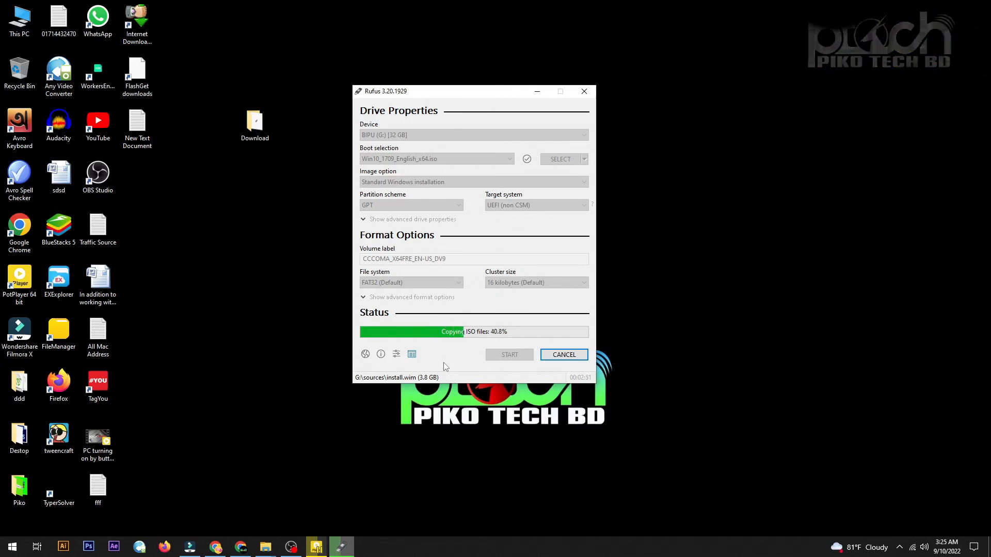
{"action": "right_click", "coordinate": [633, 149]}
{"action": "left_click", "coordinate": [641, 179]}
{"action": "left_click_drag", "start_coordinate": [460, 92], "coordinate": [488, 42]}
{"action": "right_click", "coordinate": [698, 92]}
{"action": "left_click", "coordinate": [707, 120]}
{"action": "left_click", "coordinate": [523, 47]}
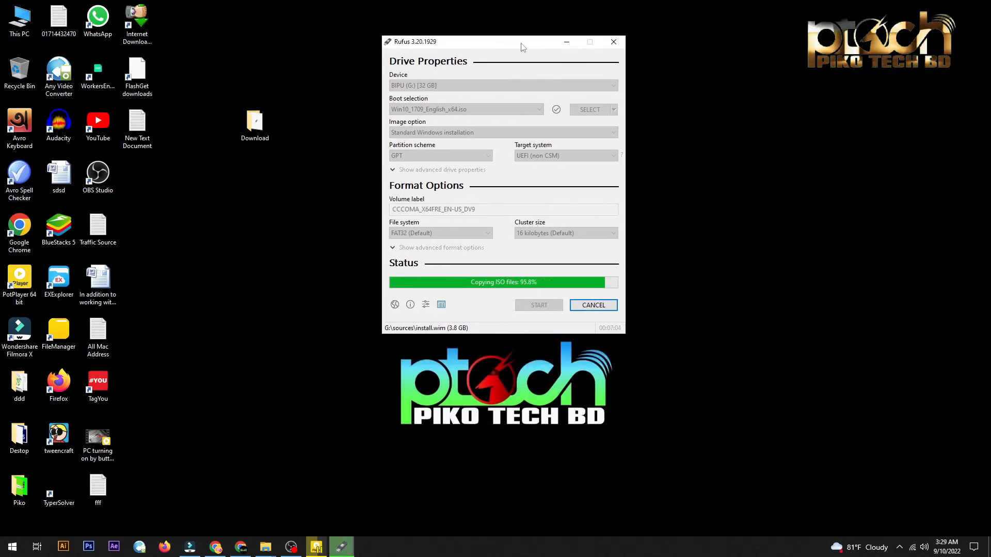
{"action": "left_click_drag", "start_coordinate": [522, 47], "coordinate": [532, 50]}
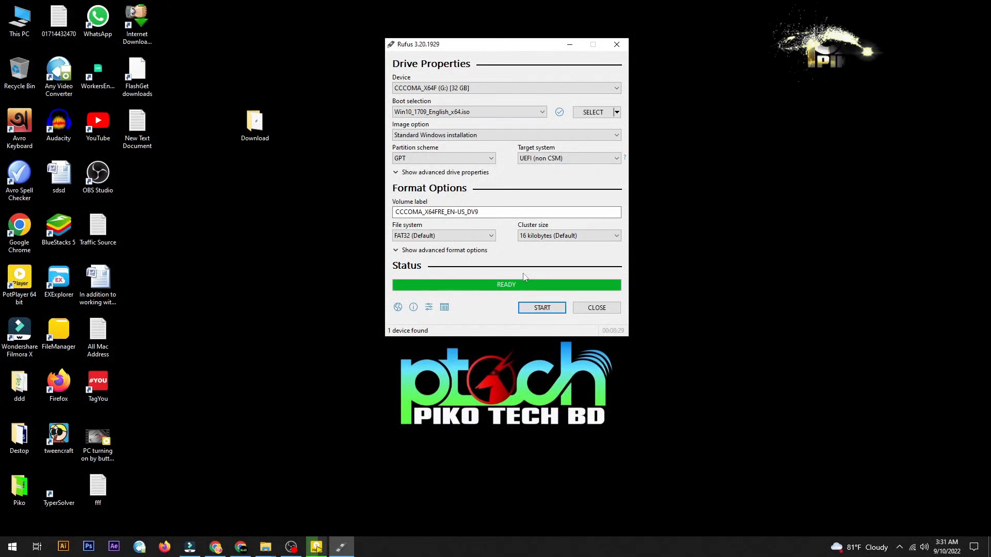
Close Rufus, safely eject the USB mass storage device and dismiss the removal notification.
{"action": "left_click", "coordinate": [597, 308]}
{"action": "left_click", "coordinate": [899, 547]}
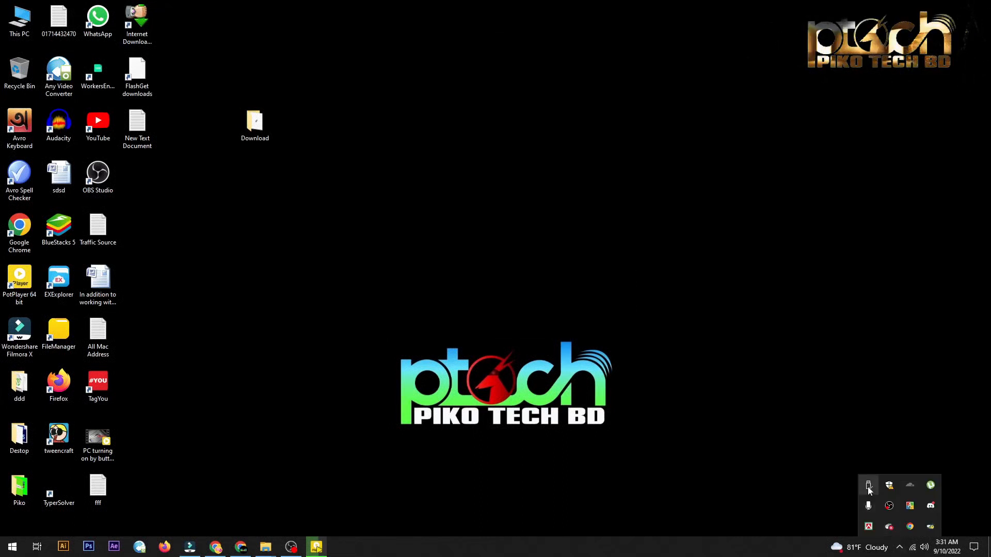
{"action": "left_click", "coordinate": [868, 488]}
{"action": "left_click", "coordinate": [885, 510]}
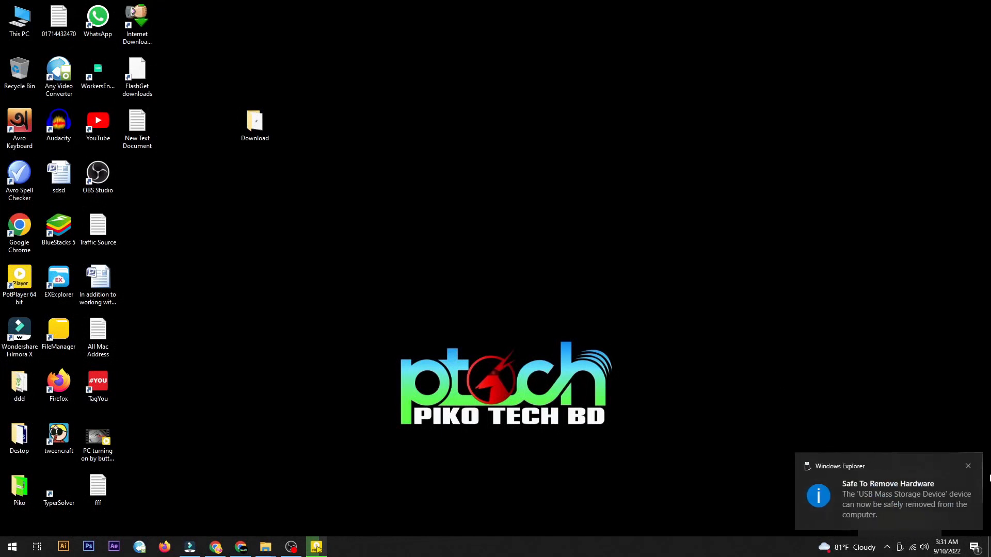
{"action": "left_click", "coordinate": [968, 467]}
Open This PC in File Explorer to check the bootable pendrive among the drives.
{"action": "key", "text": "super+e"}
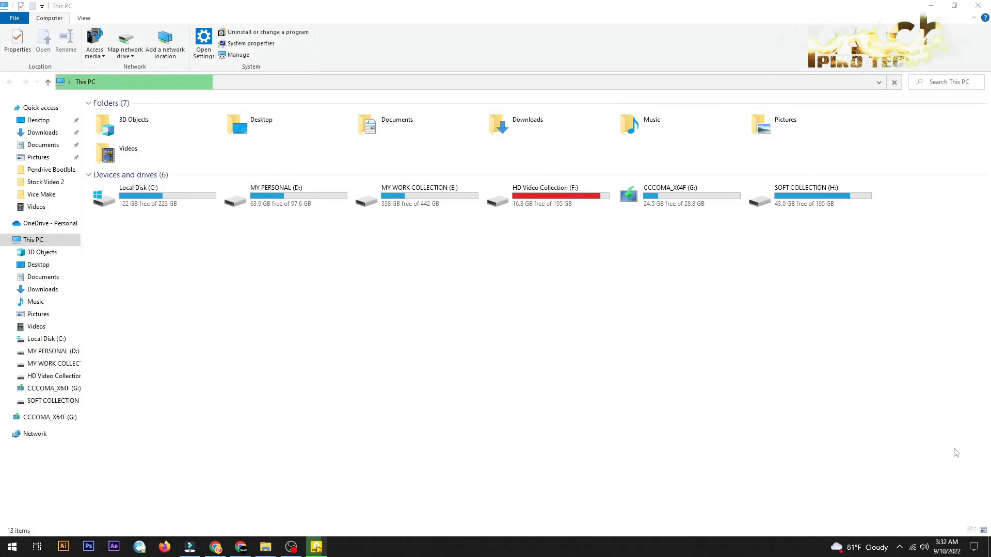